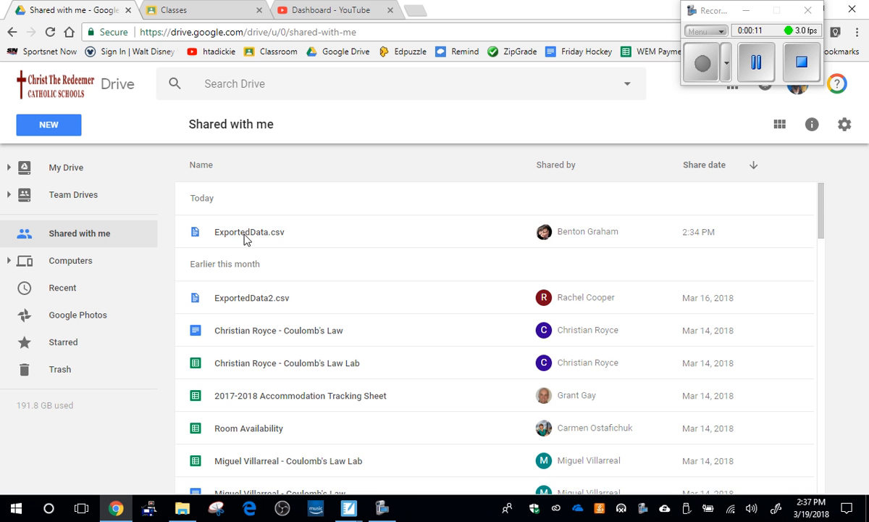
Step: Make a copy of the shared file ExportedData.csv
left_click(244, 237)
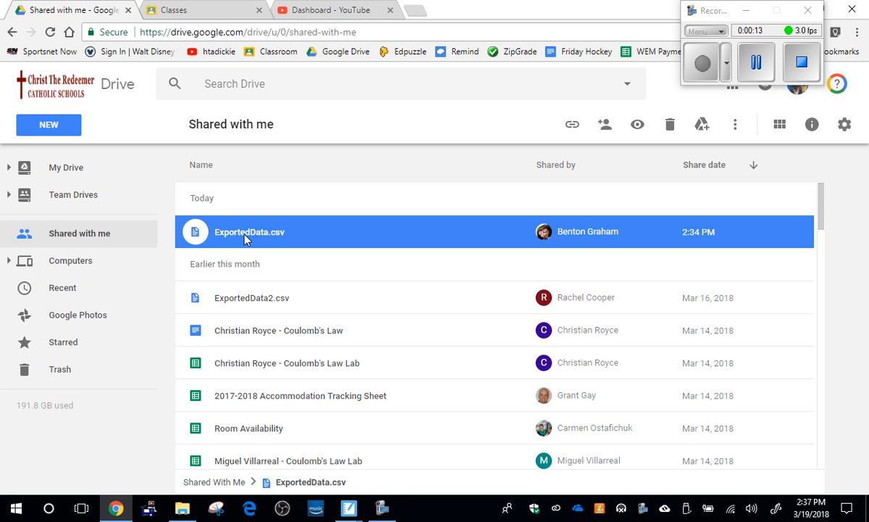
right_click(244, 239)
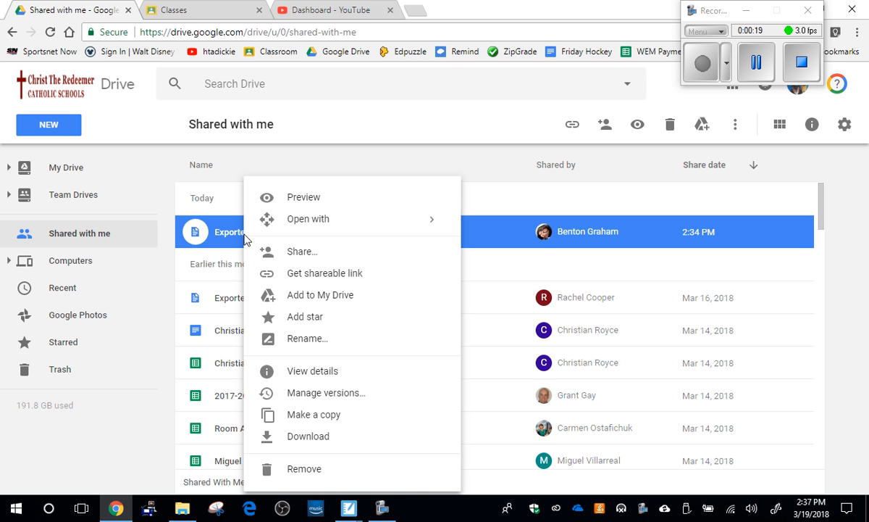
left_click(328, 419)
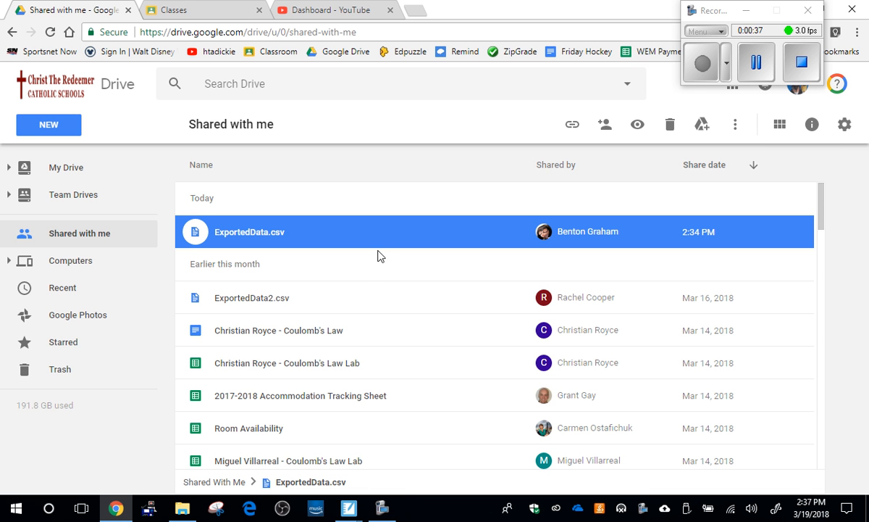
left_click(757, 63)
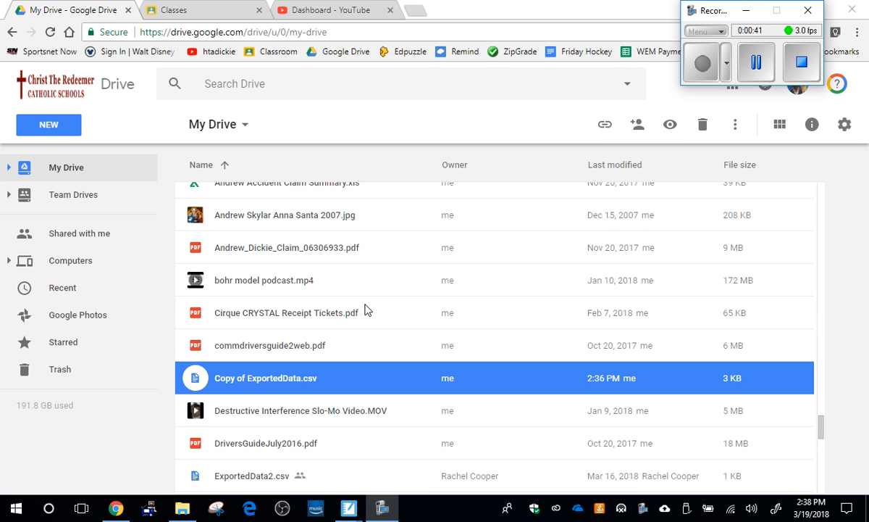
Step: Open Copy of ExportedData.csv from My Drive in Google Sheets
right_click(282, 385)
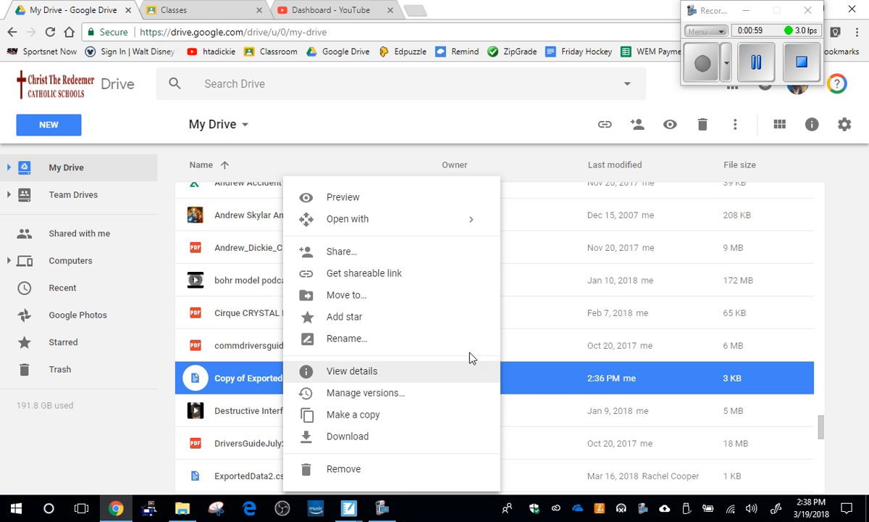
mouse_move(432, 226)
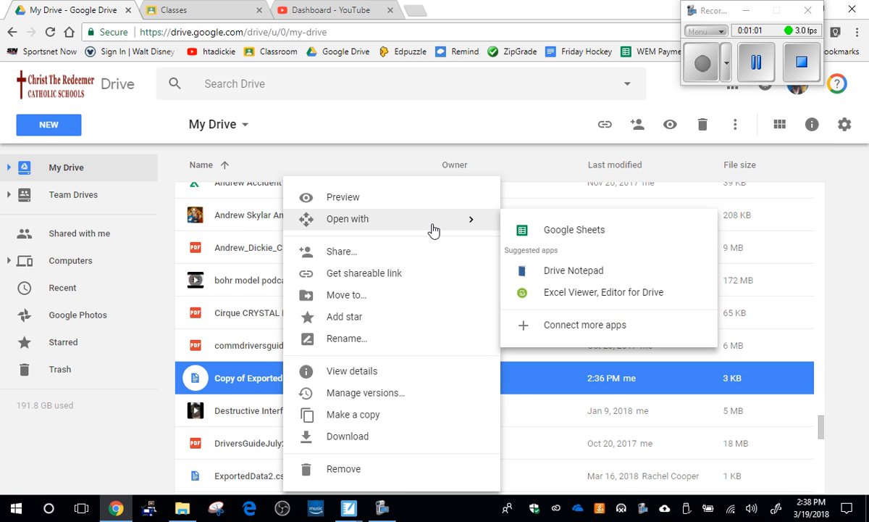
left_click(568, 232)
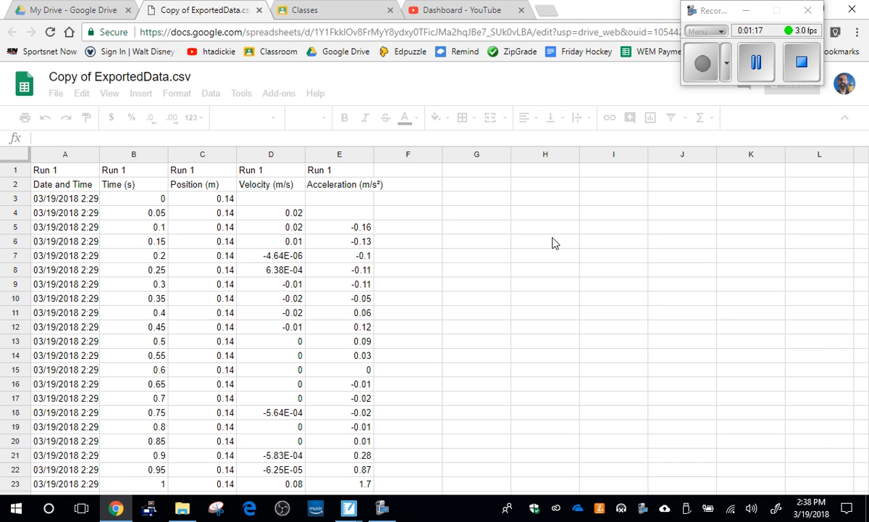
scroll(551, 244, "down", 3)
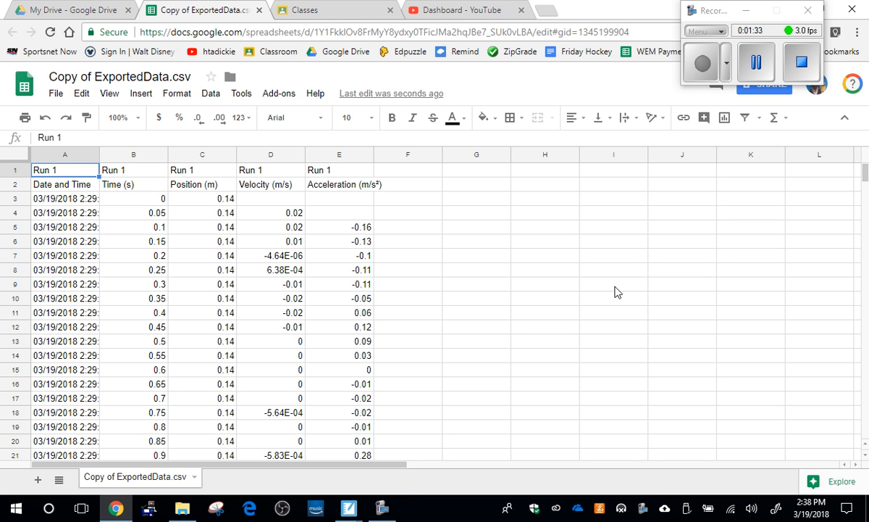
left_click(67, 154)
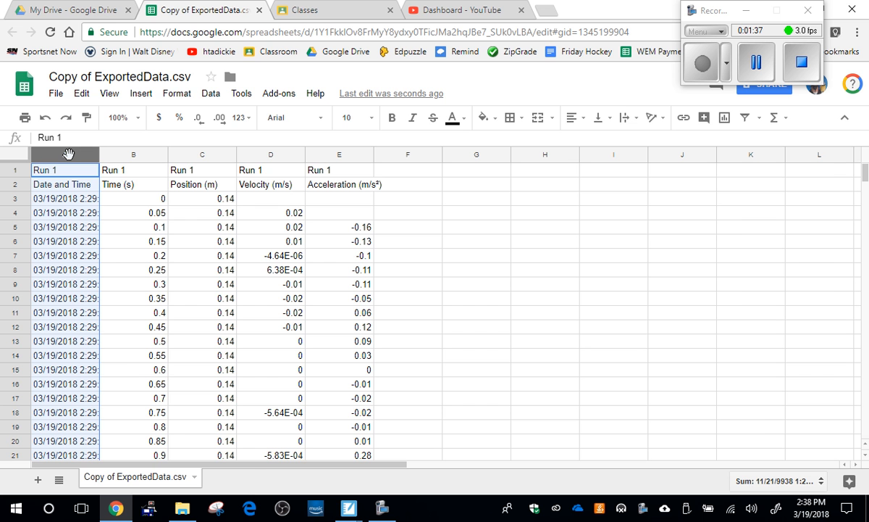
right_click(70, 158)
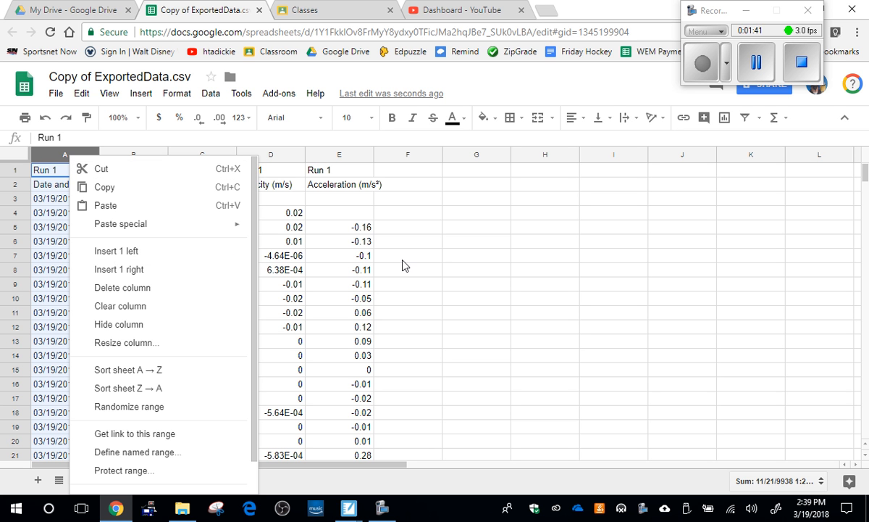
left_click(404, 265)
Step: Delete the Date and Time column from the sheet
left_click(60, 154)
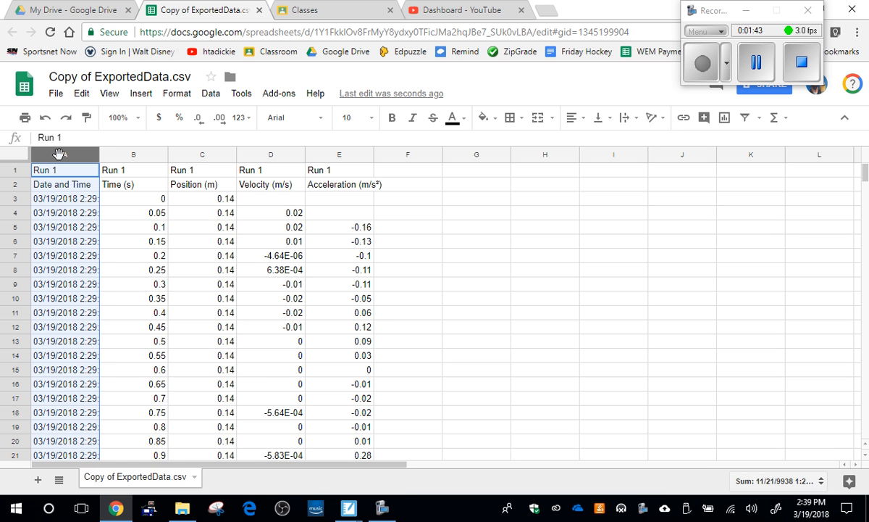
right_click(60, 154)
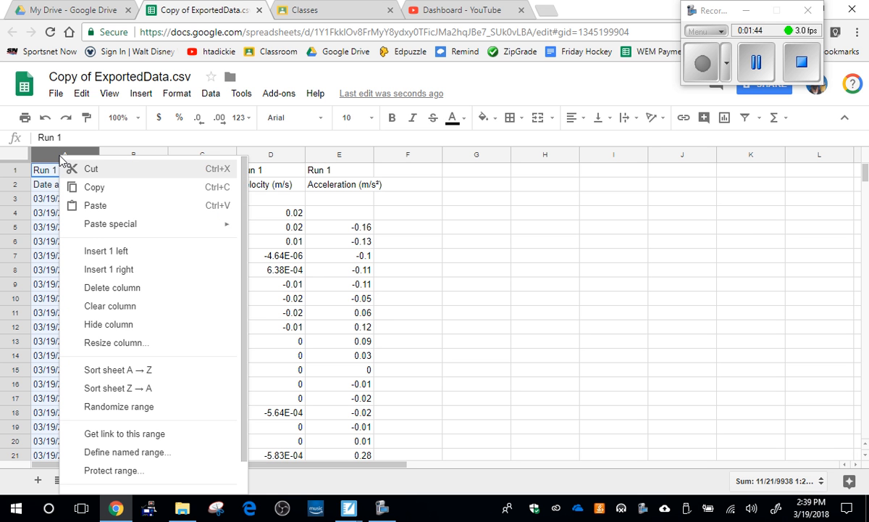
left_click(127, 288)
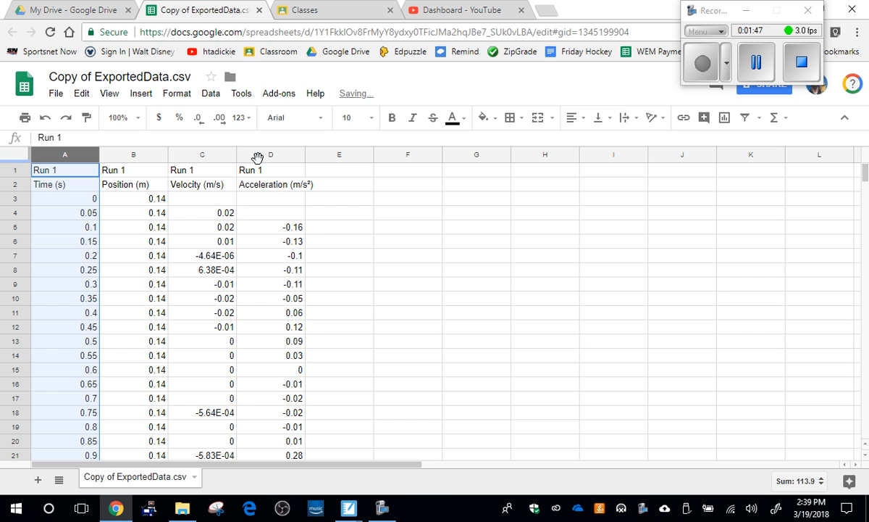
Step: Delete the Acceleration (m/s²) column from the sheet
left_click(261, 152)
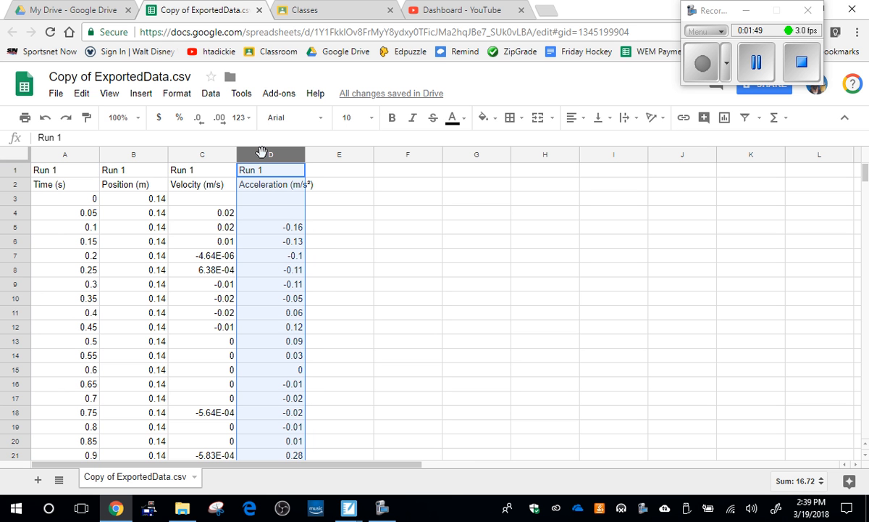
right_click(263, 152)
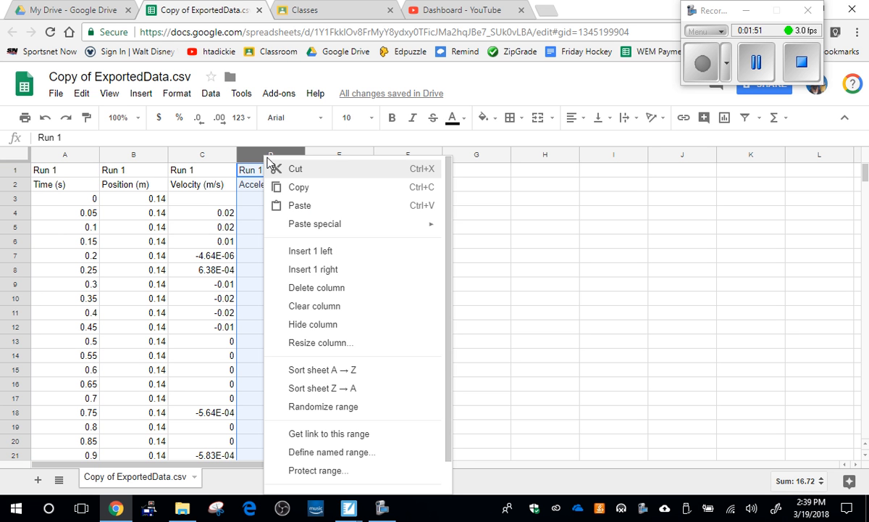
left_click(335, 288)
left_click(350, 290)
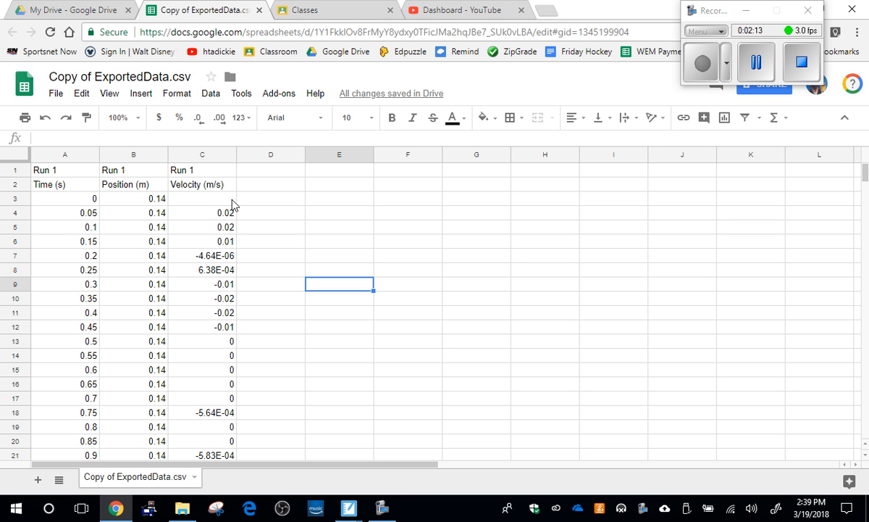
Step: Copy the whole Time (s) column into column E, starting at E1
left_click(63, 155)
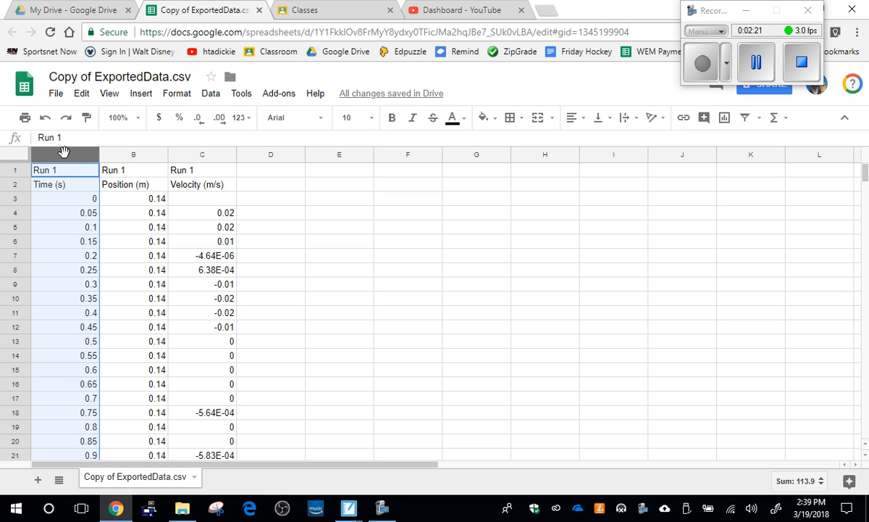
key("ctrl+c")
left_click(350, 171)
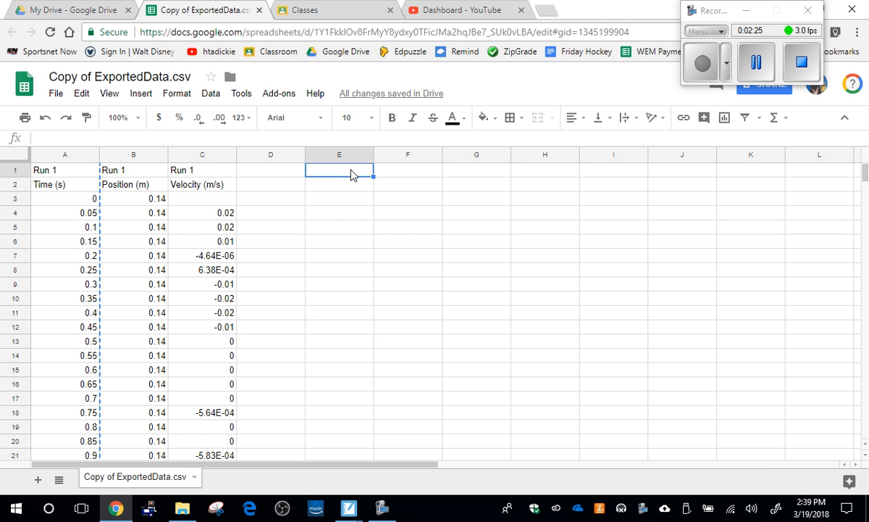
key("ctrl+v")
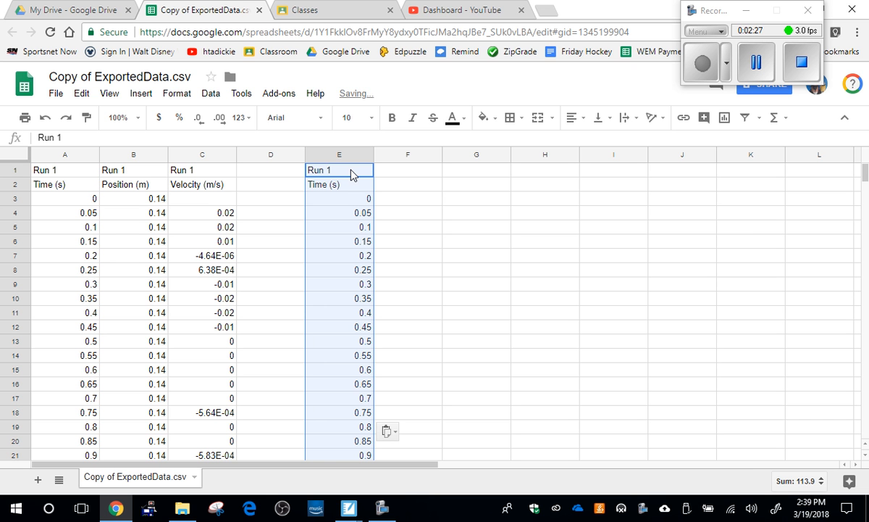
Step: Copy the whole Velocity (m/s) column into column F, beside the duplicated time column
left_click(214, 155)
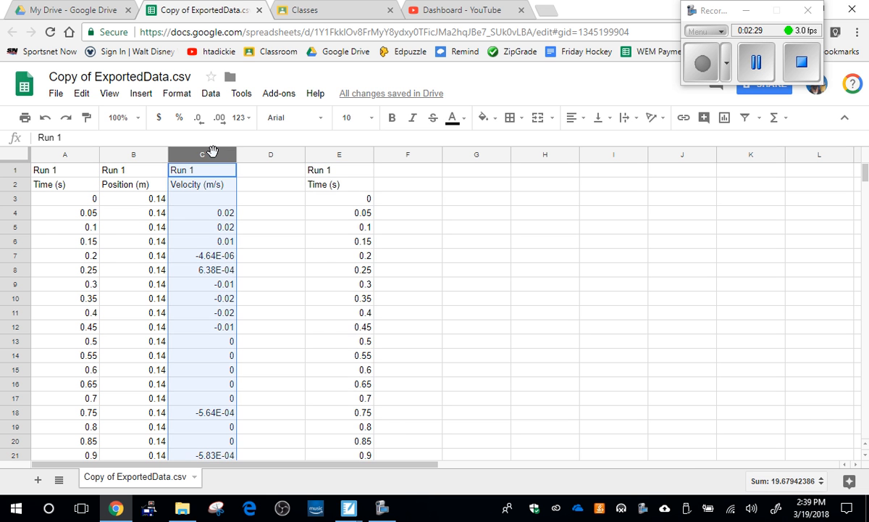
key("ctrl+c")
left_click(395, 172)
key("ctrl+v")
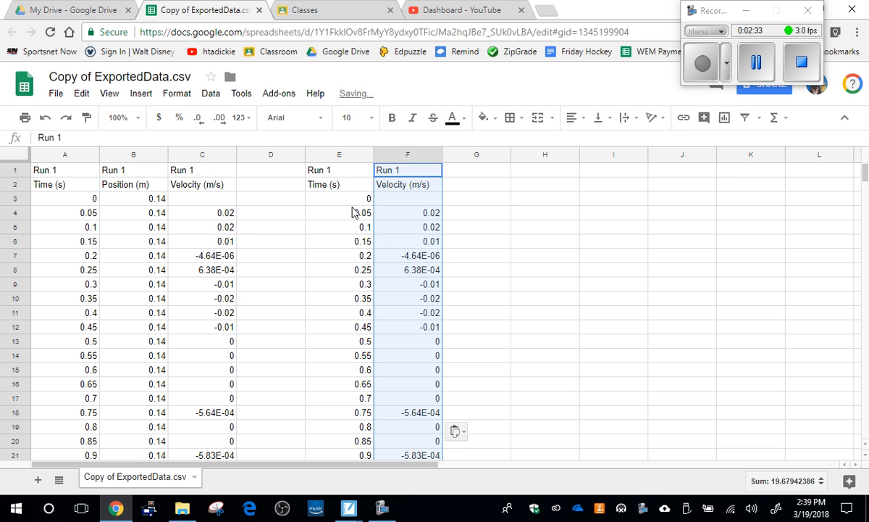
left_click(311, 212)
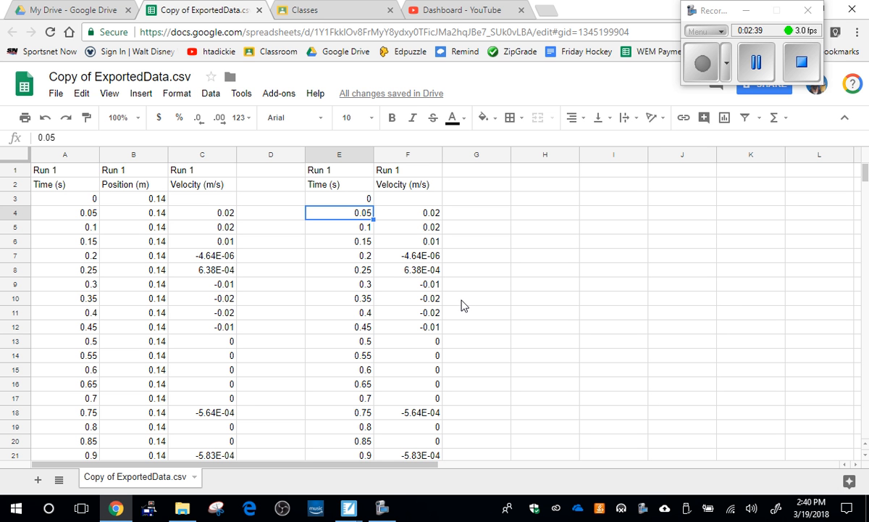
left_click(523, 325)
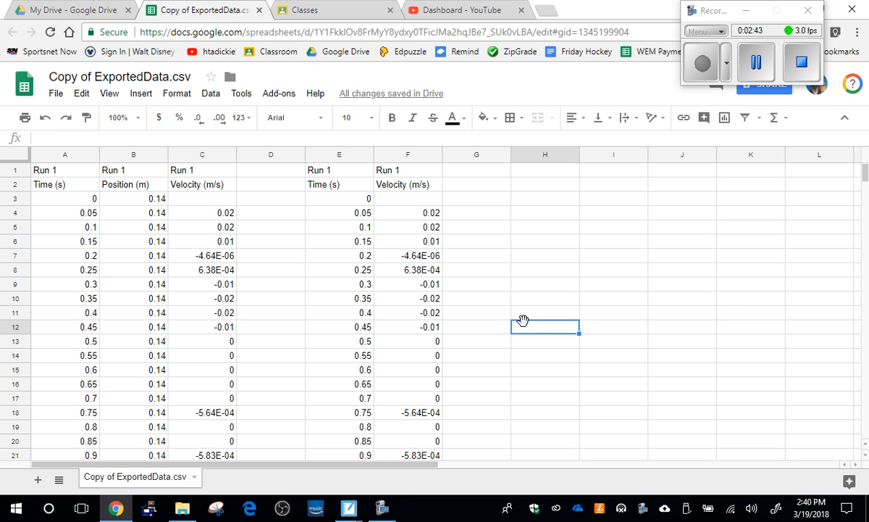
Step: Insert a chart from the copied time and velocity values in E3:F70
mouse_move(329, 198)
left_mouse_down()
mouse_move(440, 398)
mouse_move(431, 491)
mouse_move(425, 280)
left_mouse_up()
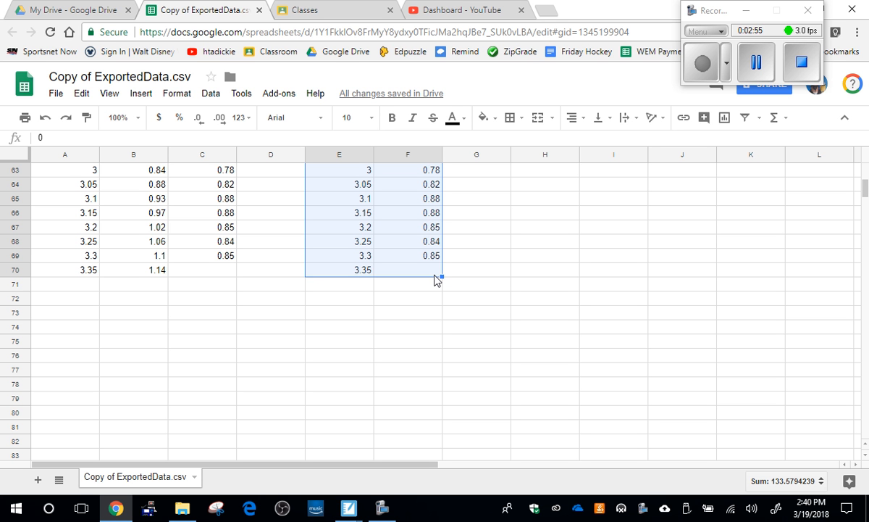
scroll(435, 283, "up", 15)
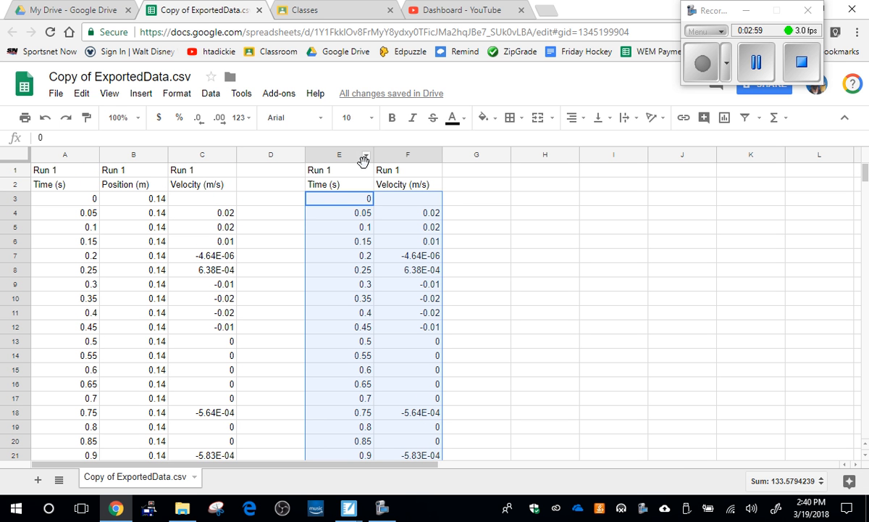
left_click(725, 117)
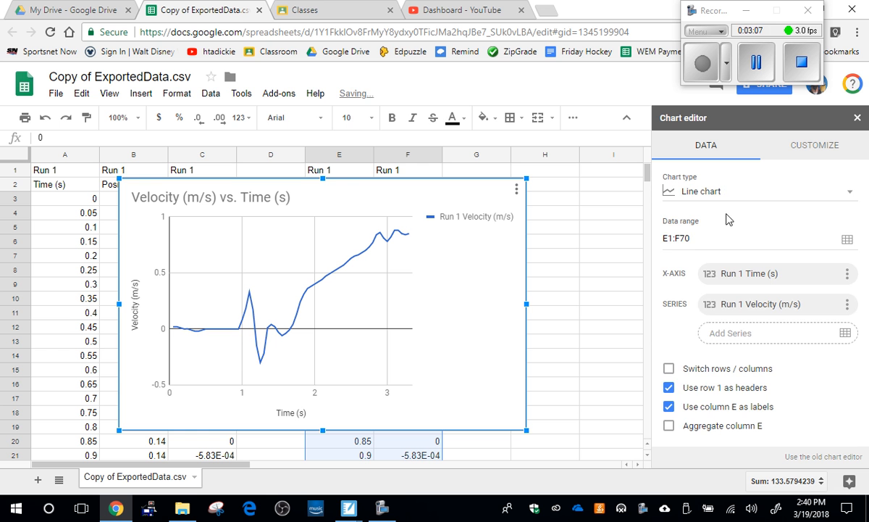
Step: Change the velocity–time chart to a scatter chart and close the chart editor
left_click(727, 194)
scroll(738, 278, "down", 3)
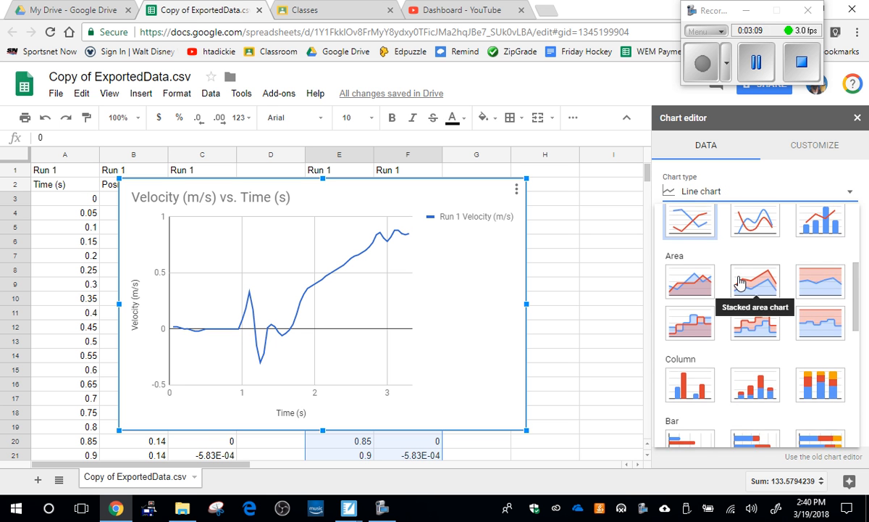
scroll(740, 283, "down", 2)
scroll(739, 282, "down", 2)
left_click(708, 302)
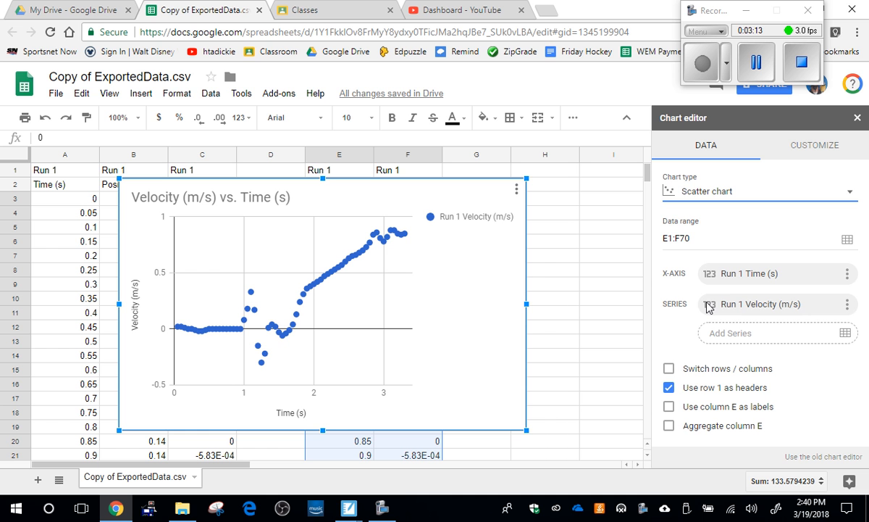
left_click(861, 120)
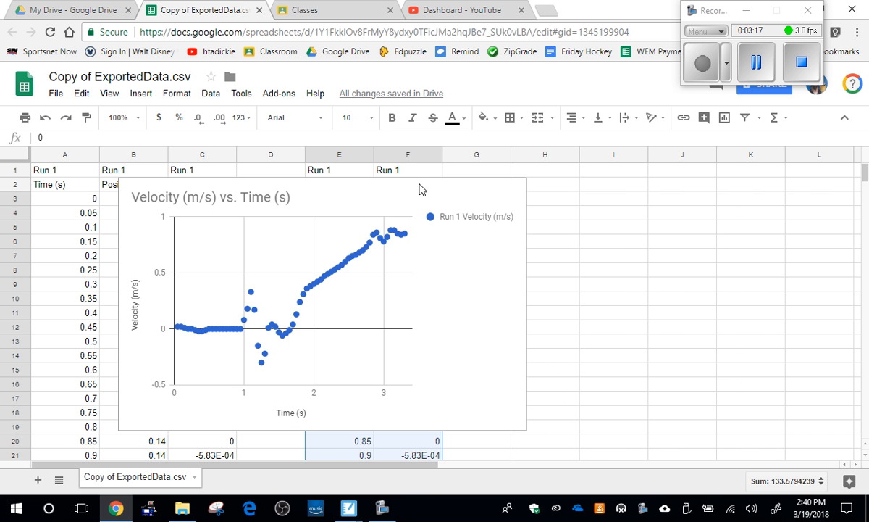
Step: Move the scatter chart so it no longer covers columns A to C, and close the chart editor
left_click(292, 236)
mouse_move(337, 271)
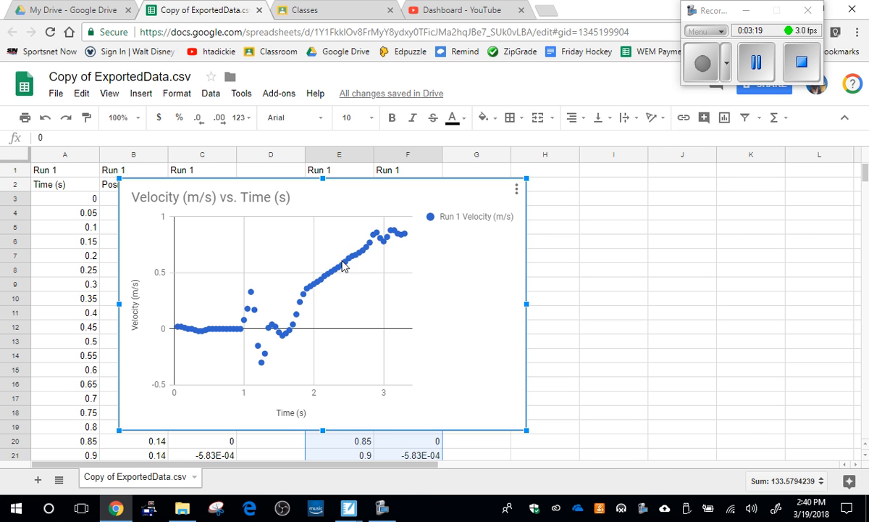
double_click(346, 190)
left_click_drag(346, 190, 572, 181)
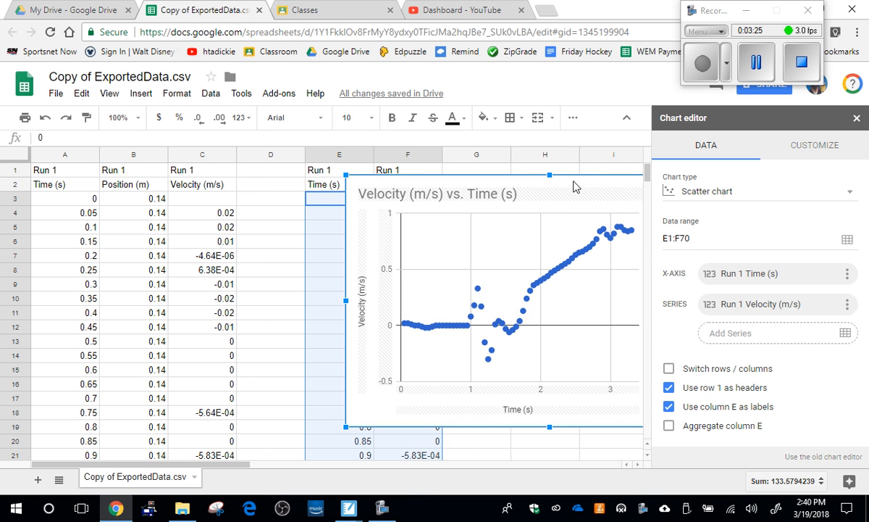
left_click(857, 119)
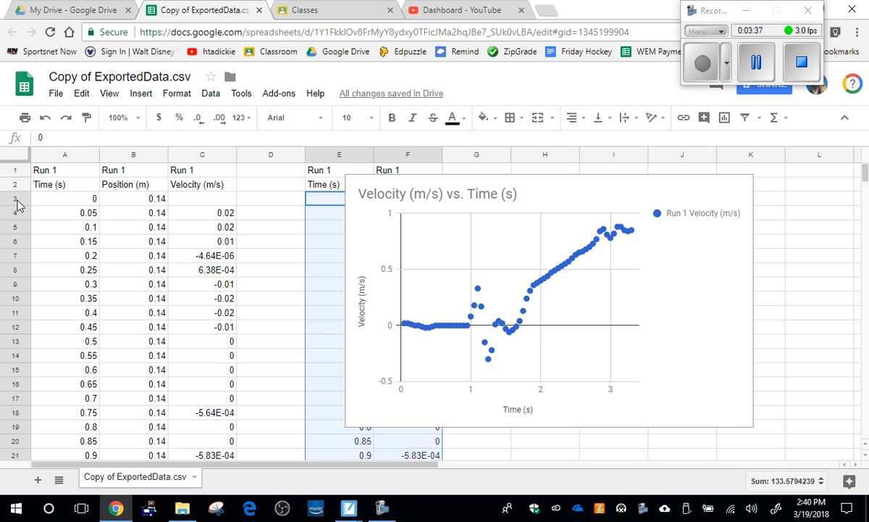
Step: Delete rows 3 to 42 to remove the data recorded before 2 s
left_click_drag(14, 200, 14, 397)
right_click(15, 373)
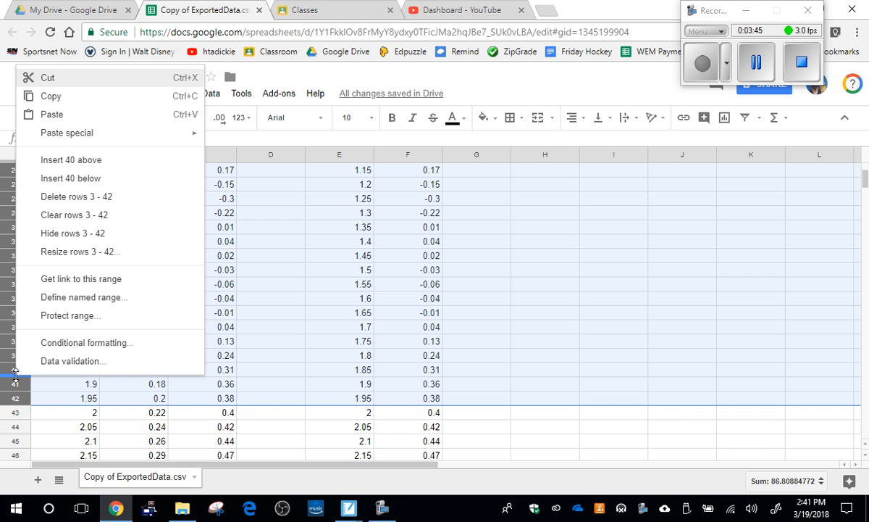
left_click(85, 201)
scroll(343, 252, "up", 5)
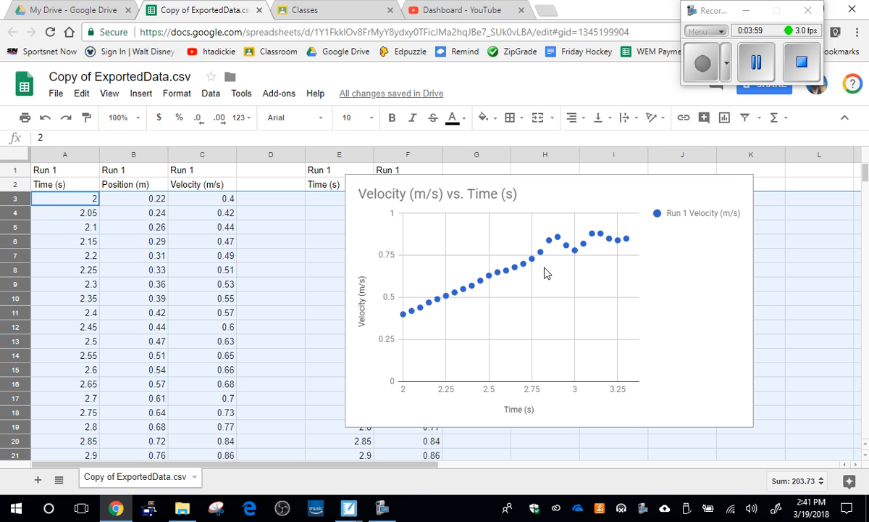
scroll(536, 265, "down", 3)
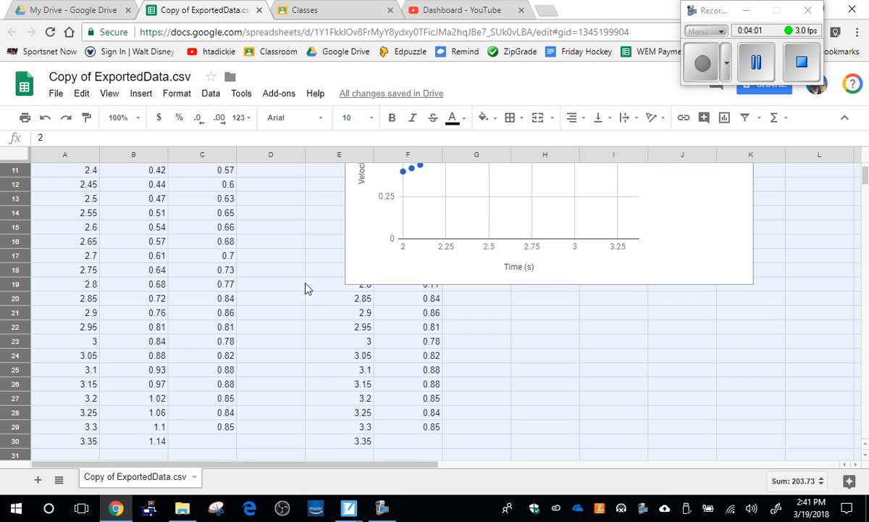
Step: Delete rows 18 to 30 to remove the data recorded after 2.7 s
left_click(61, 256)
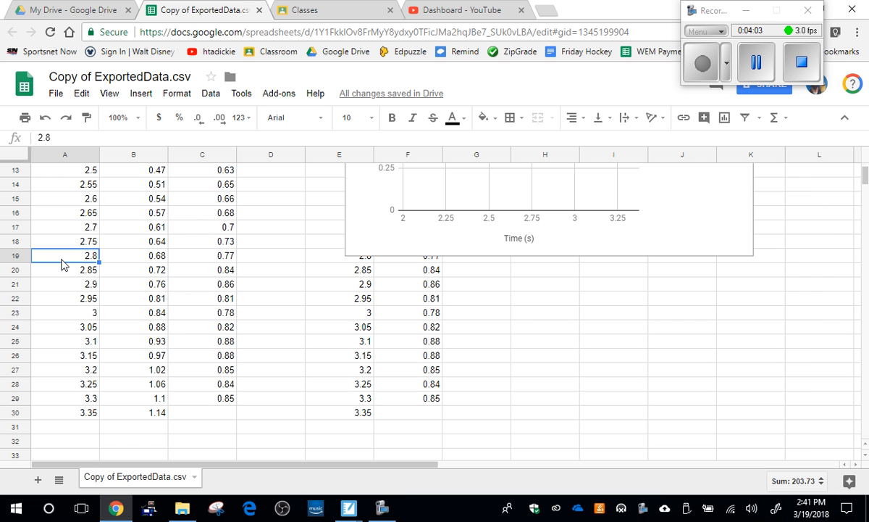
left_click_drag(16, 241, 16, 412)
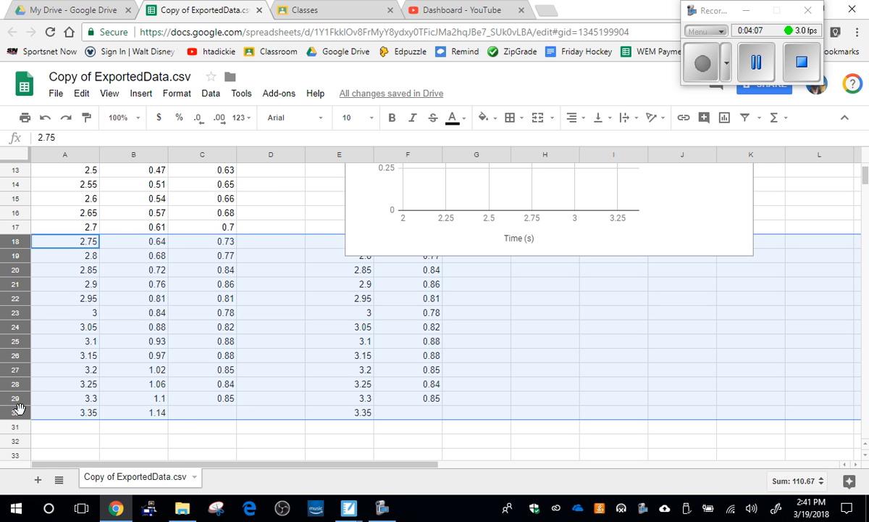
right_click(11, 355)
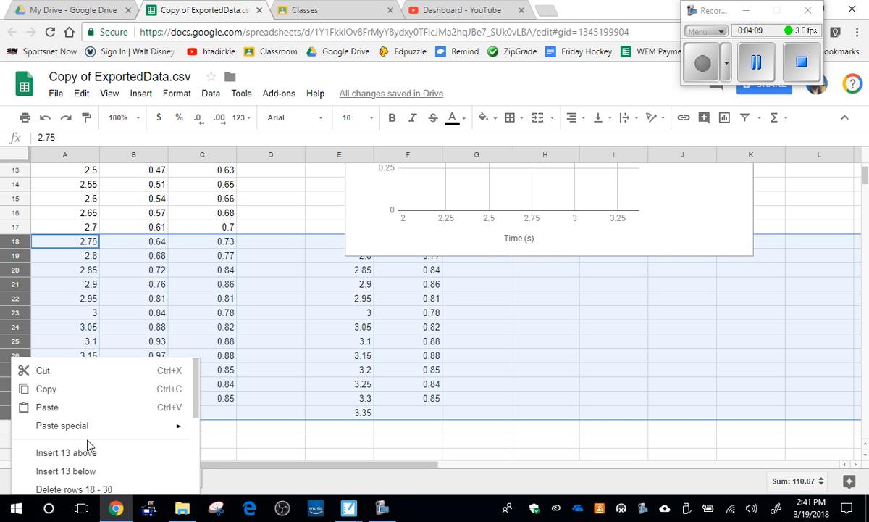
left_click(104, 489)
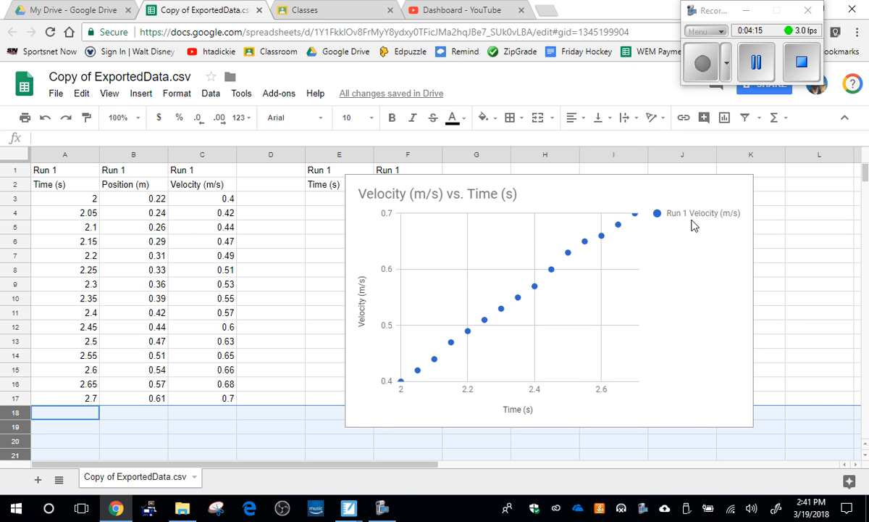
left_click(671, 185)
double_click(671, 187)
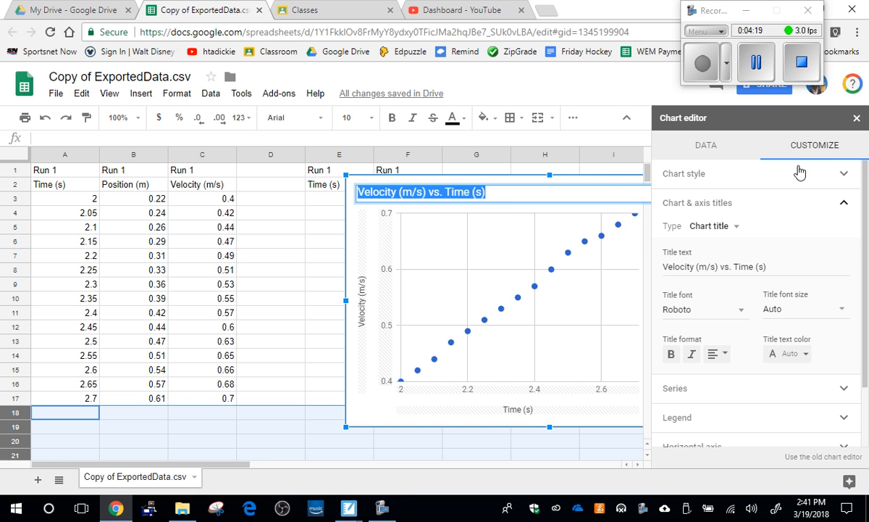
left_click(758, 143)
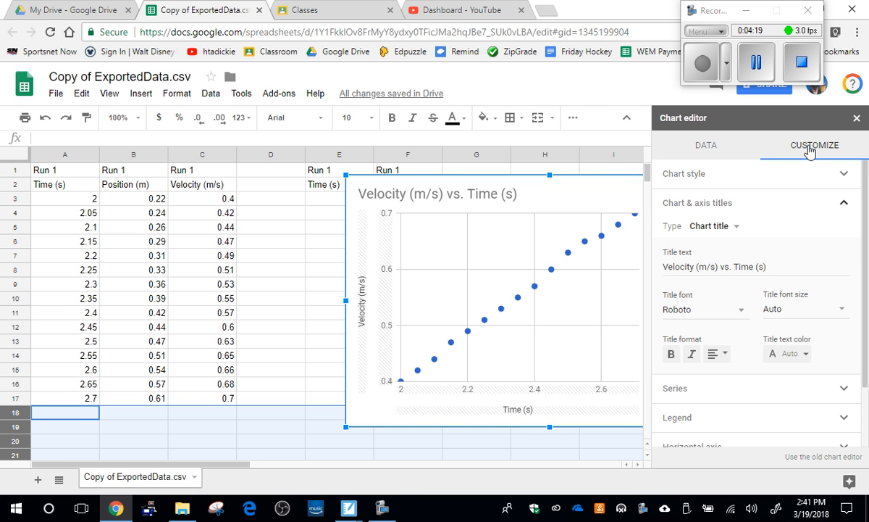
left_click(739, 227)
left_click(755, 268)
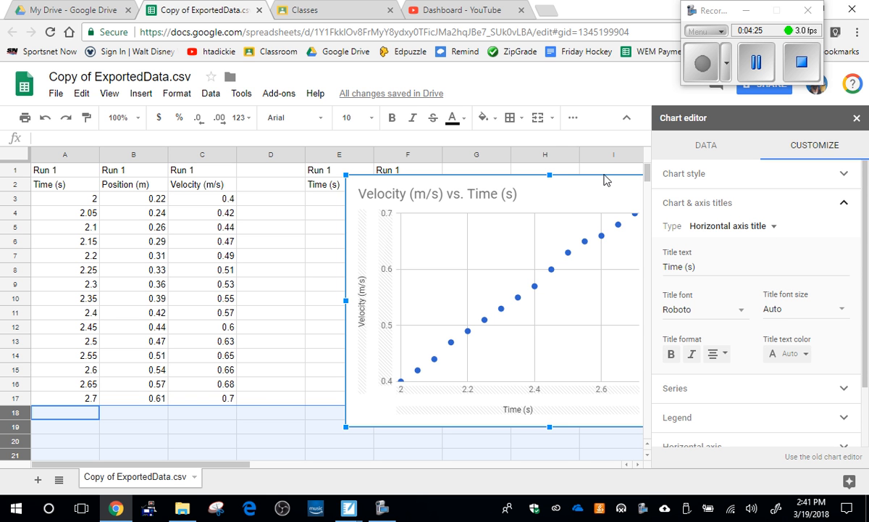
left_click(562, 169)
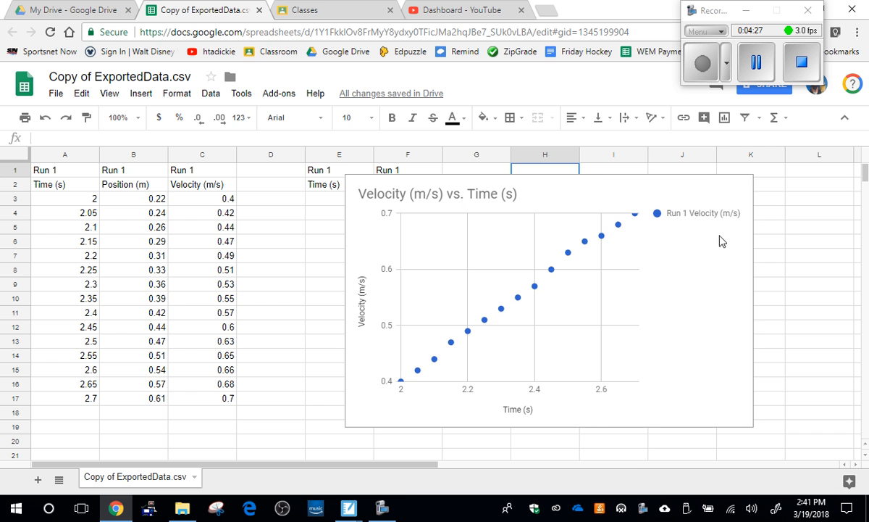
Step: Add a linear trendline to the Run 1 Velocity (m/s) series of the scatter chart
left_click(743, 186)
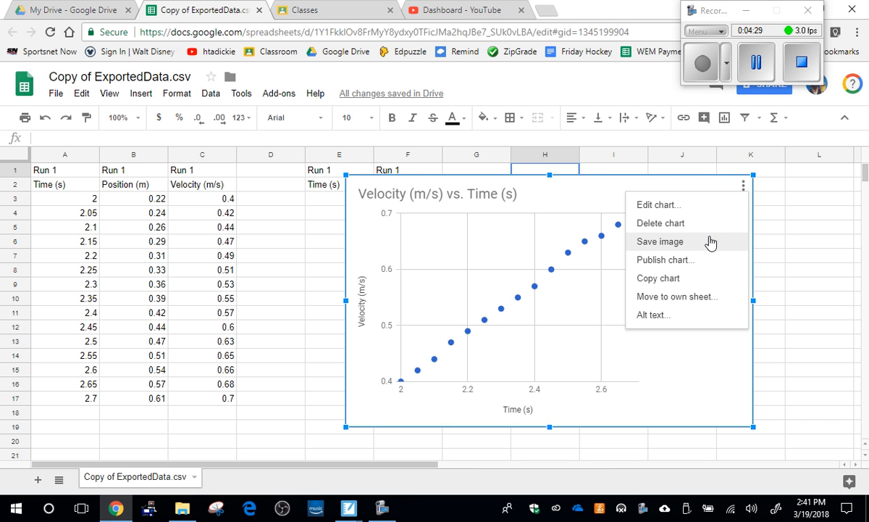
left_click(697, 210)
left_click(753, 144)
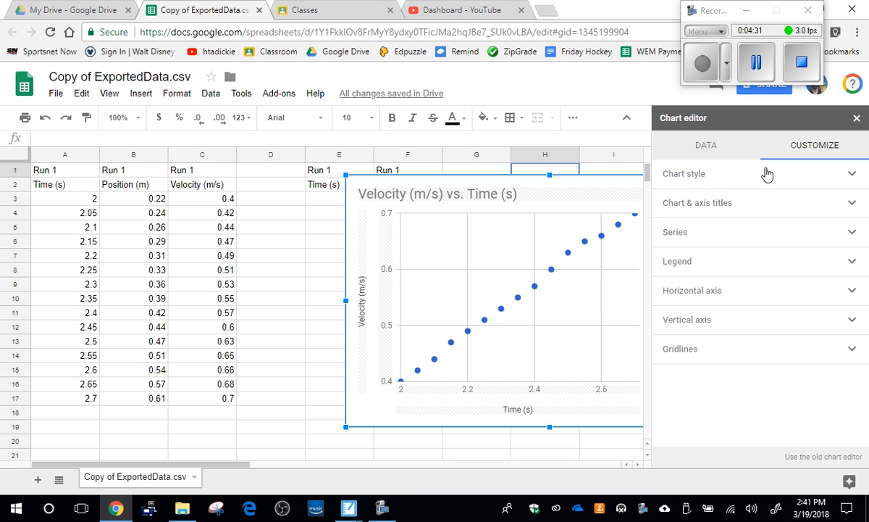
left_click(675, 232)
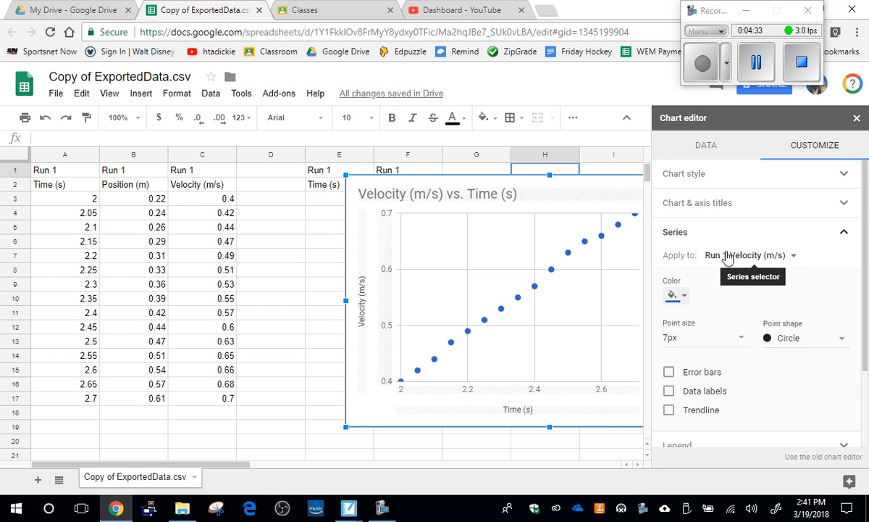
scroll(706, 318, "down", 1)
left_click(669, 341)
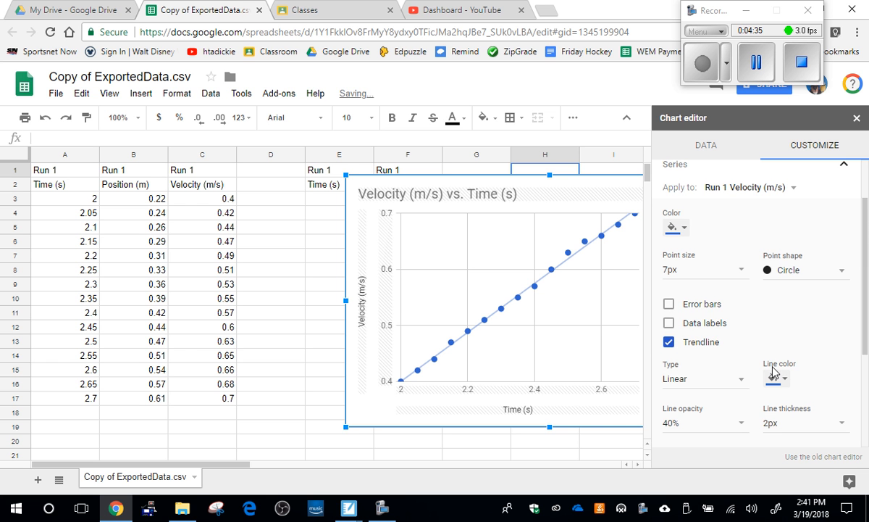
Step: Label the velocity trendline with its equation and close the chart editor
scroll(774, 368, "down", 1)
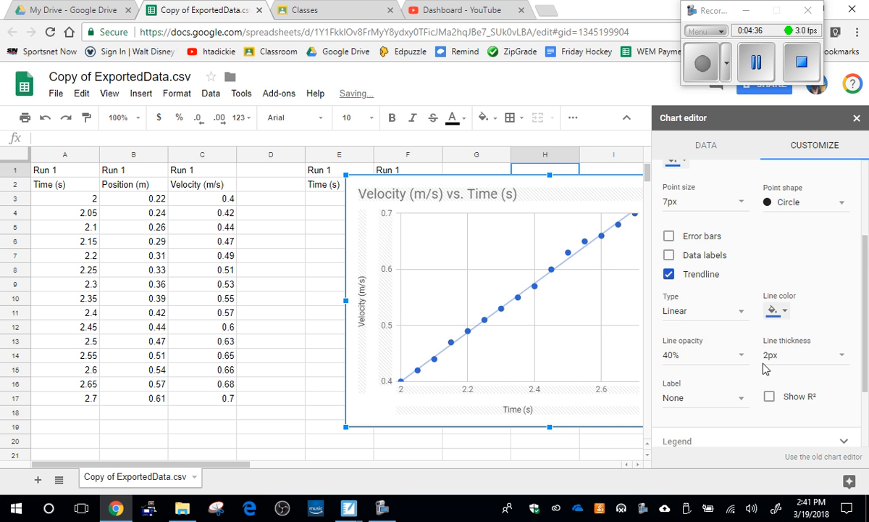
left_click(720, 397)
left_click(721, 424)
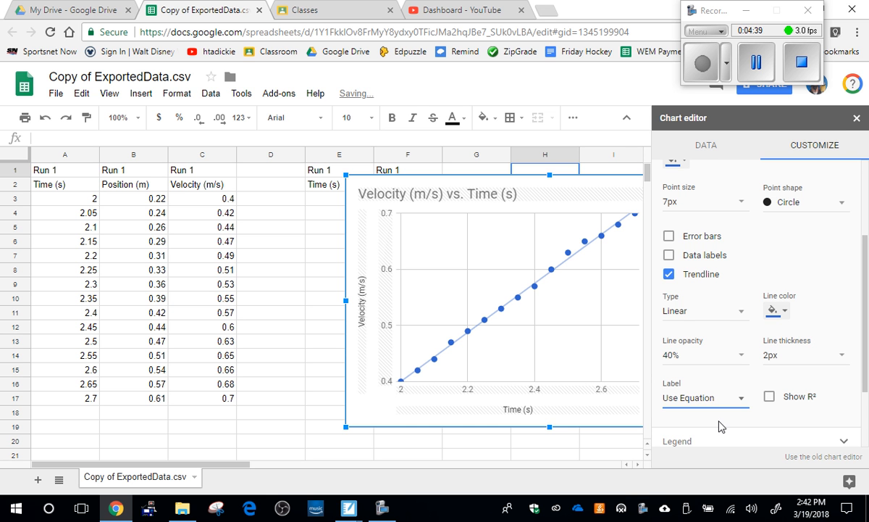
left_click(856, 117)
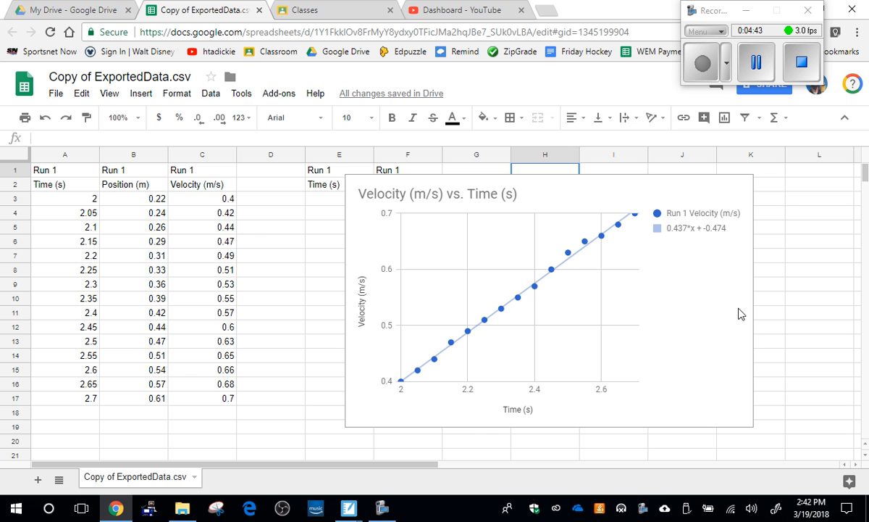
Step: Select the time and position values in A3:B17
left_click(643, 187)
left_click(239, 227)
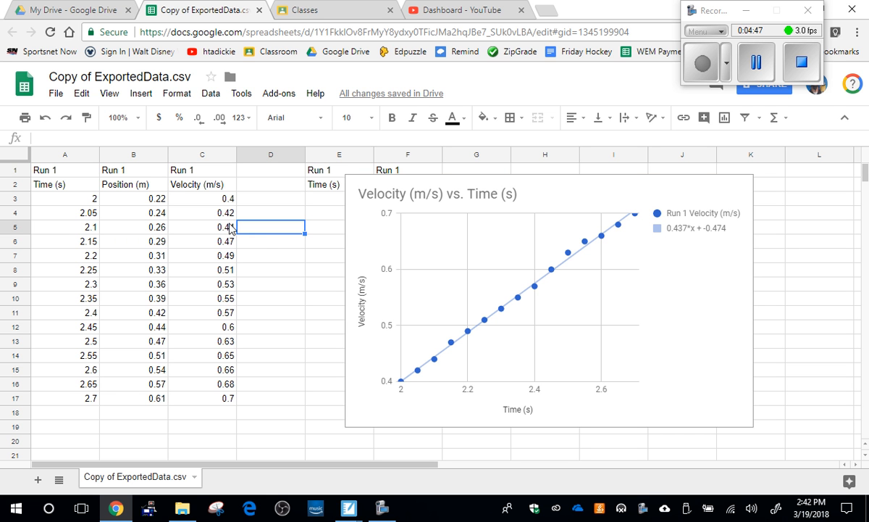
left_click_drag(72, 196, 147, 405)
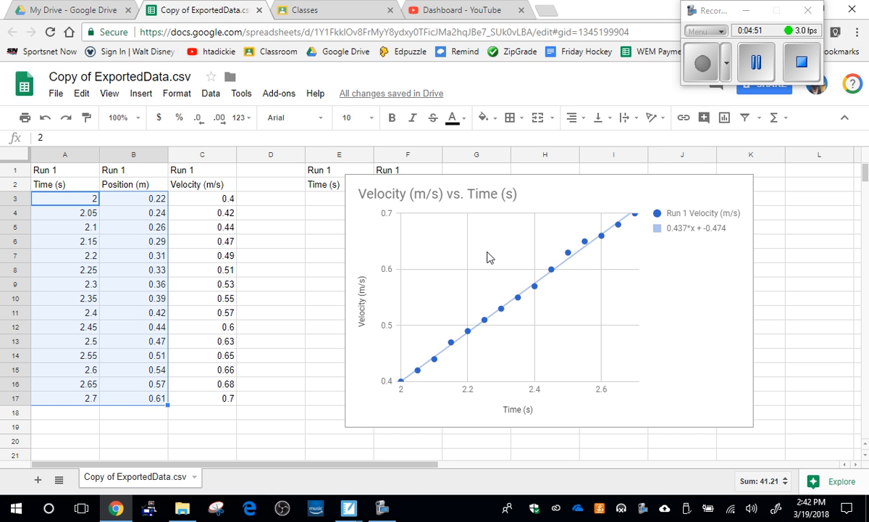